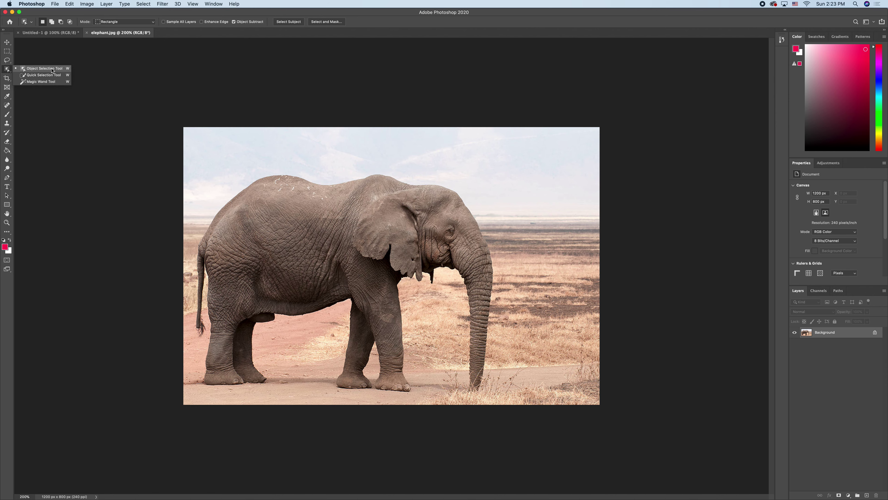
Select the elephant by enclosing its whole body and trunk in a rectangle with the Object Selection tool
click(52, 70)
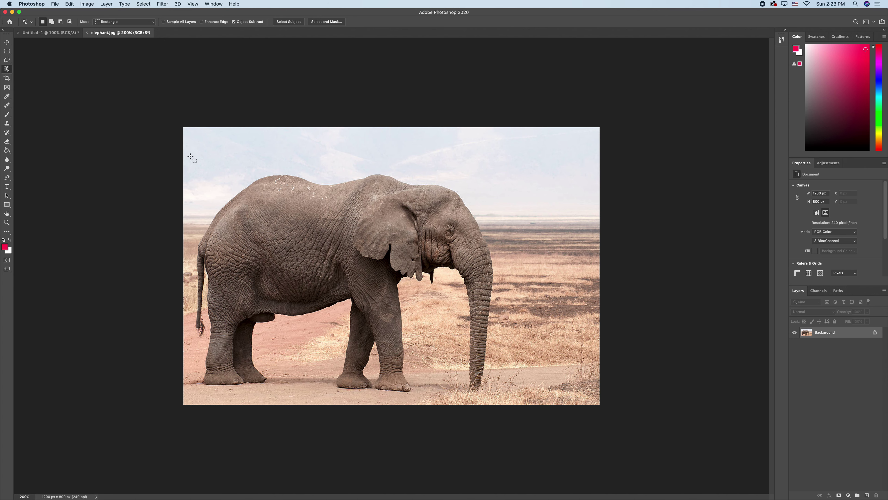
drag(189, 157, 336, 286)
drag(241, 205, 435, 335)
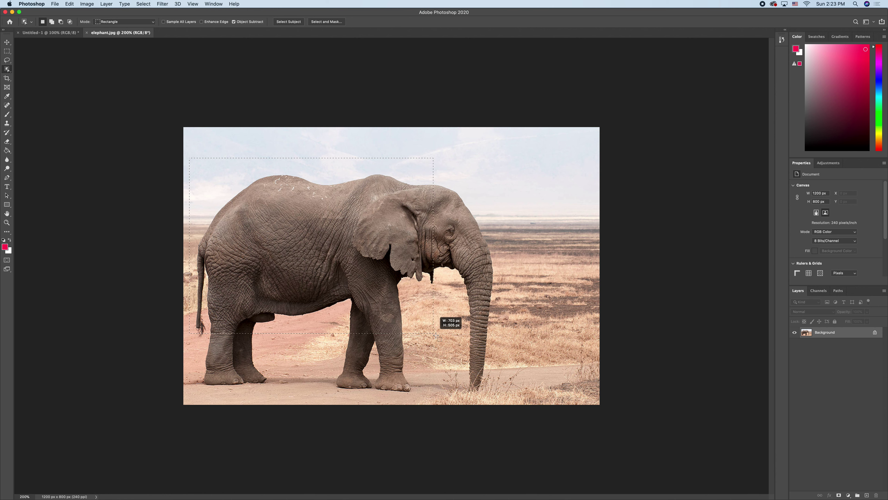
drag(482, 374, 494, 397)
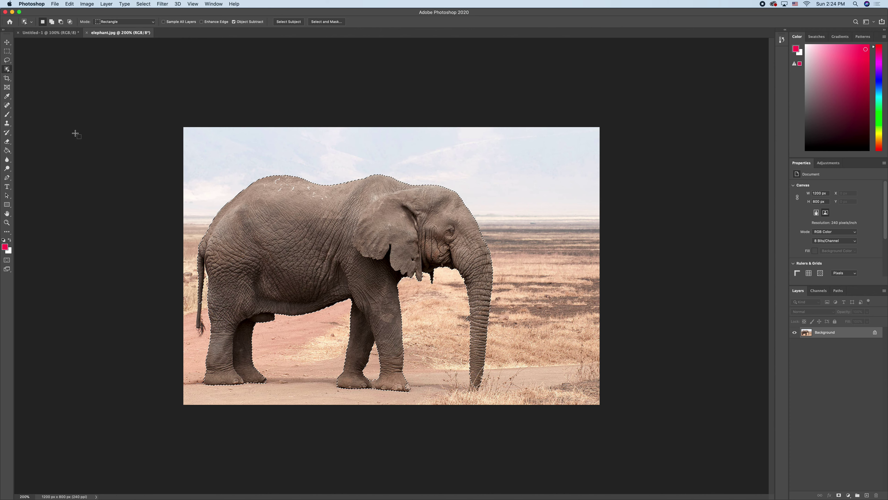
Subtract the patch of ground between the elephant's front feet from the selection with the Lasso tool
click(6, 60)
click(41, 61)
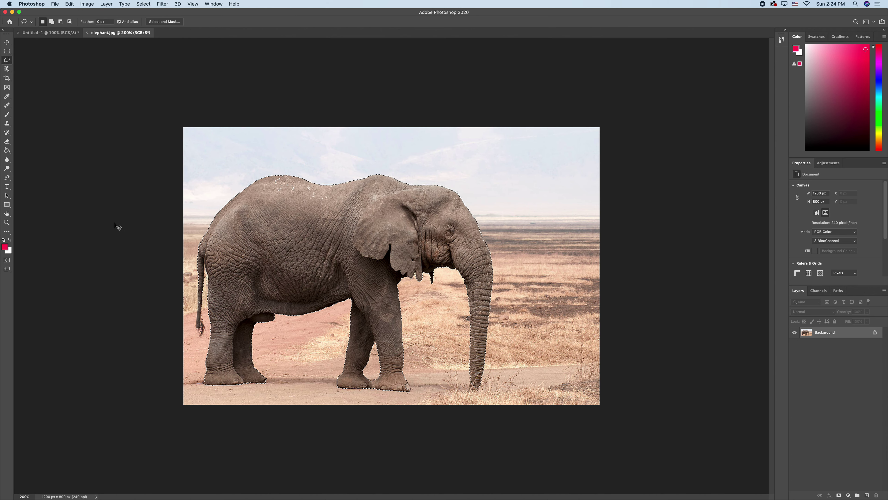
key(super+equal)
key(super+equal)
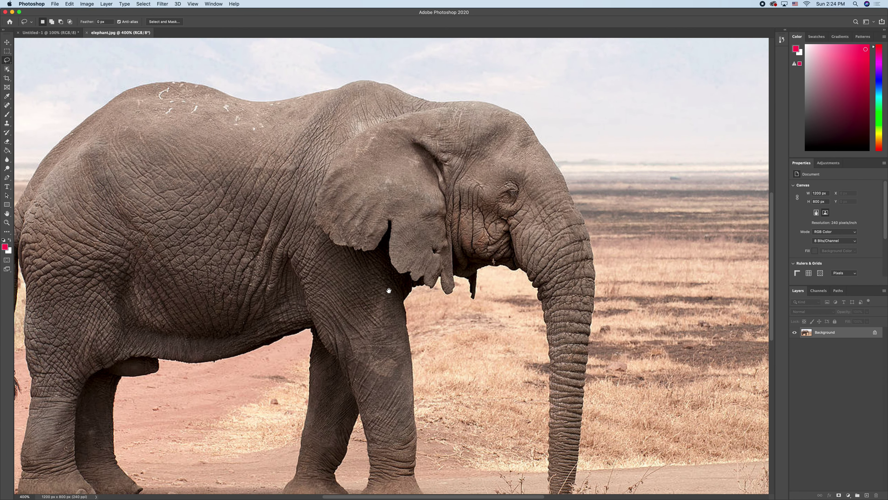
drag(389, 290, 409, 201)
drag(373, 311, 369, 286)
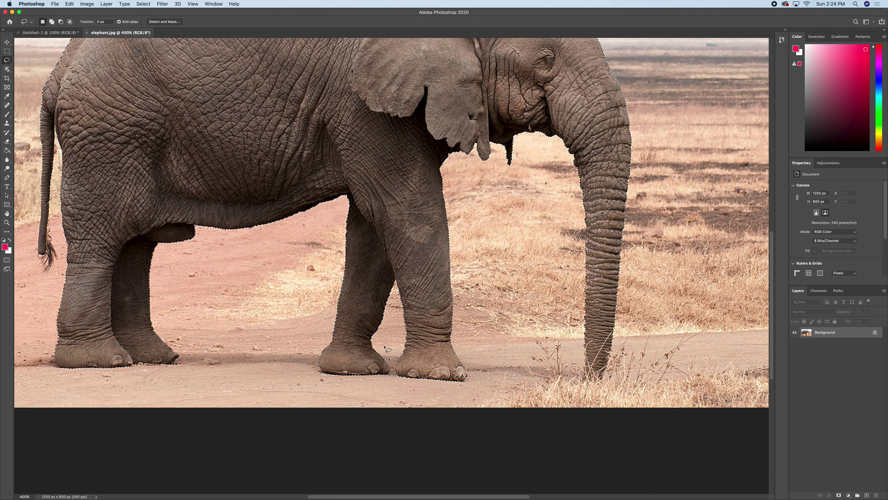
drag(382, 352, 386, 359)
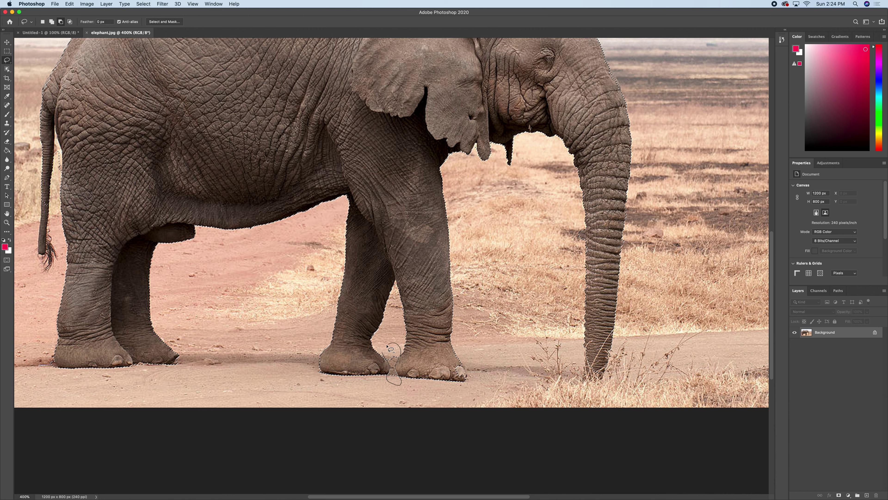
drag(382, 351, 383, 353)
Add the missed edges of the front foot and the trunk tip to the selection with the Lasso tool
key(shift)
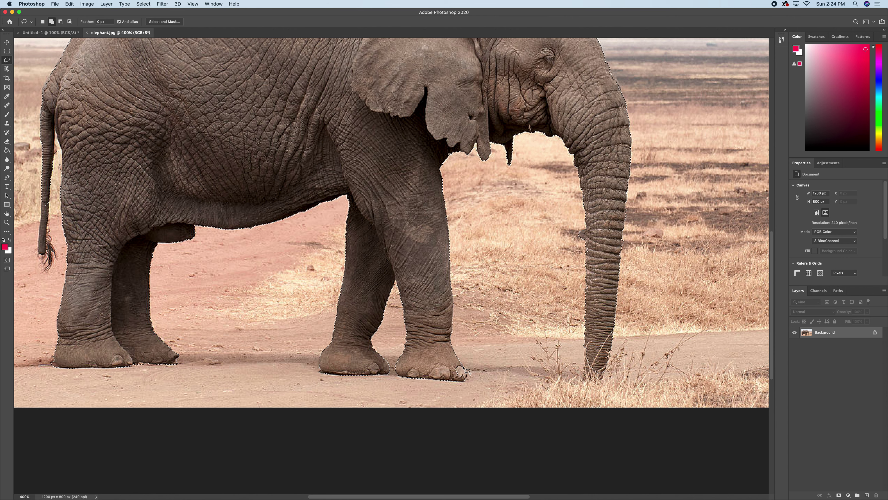
mouse_move(431, 356)
mouse_down()
mouse_move(437, 344)
mouse_move(454, 361)
mouse_up()
mouse_move(587, 362)
mouse_down()
mouse_move(603, 380)
mouse_move(598, 344)
mouse_up()
Add the missed edge of the elephant's hind leg and its tail to the lasso selection
scroll(349, 236, left, 10)
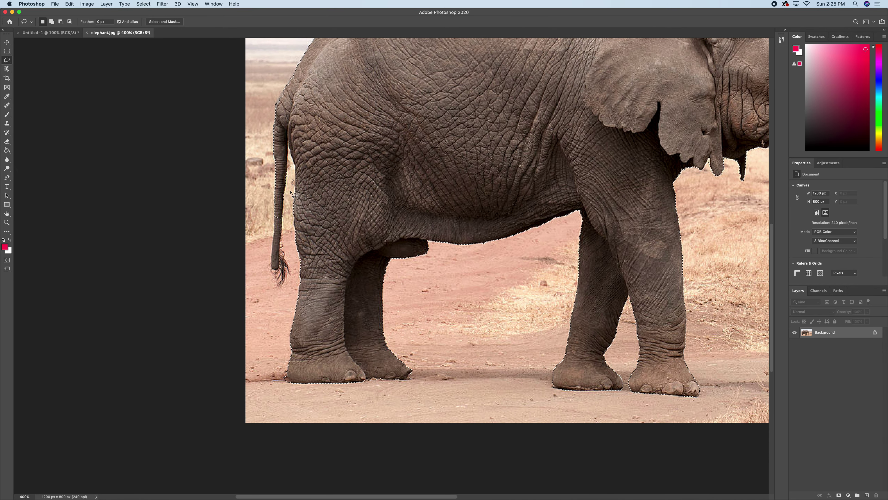
key(shift)
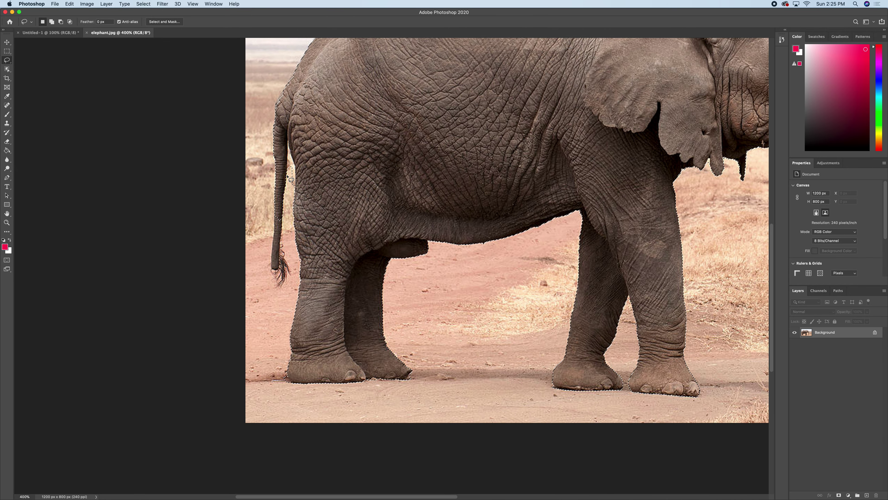
mouse_move(293, 186)
mouse_down()
mouse_move(296, 193)
mouse_move(293, 155)
mouse_move(295, 198)
mouse_up()
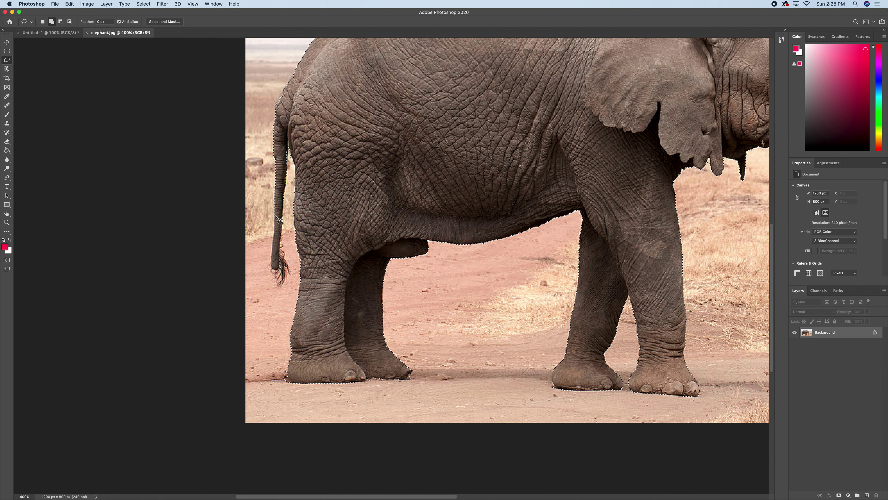
mouse_move(275, 221)
mouse_down()
mouse_move(272, 265)
mouse_move(282, 280)
mouse_move(279, 212)
mouse_up()
Cut the selected elephant out of the background, then paste it on a new layer and reposition it
drag(479, 171, 353, 264)
key(super+plus)
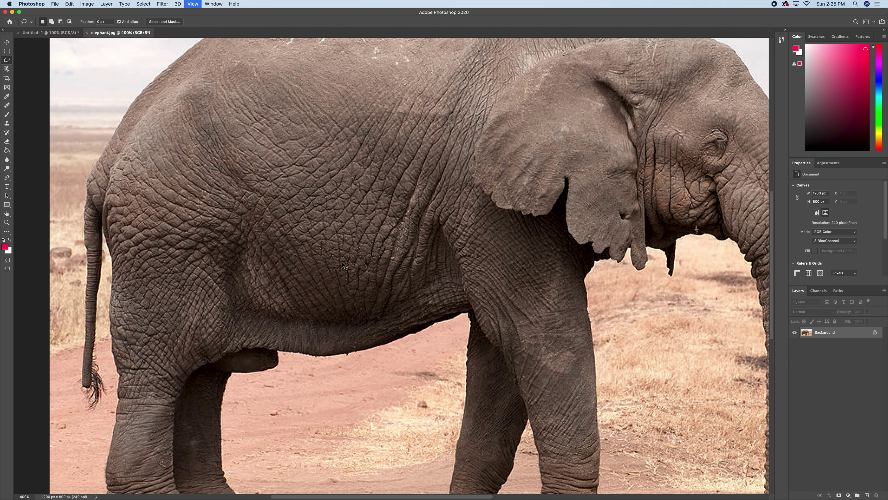
key(super+minus)
key(super+minus)
key(super+minus)
key(super+minus)
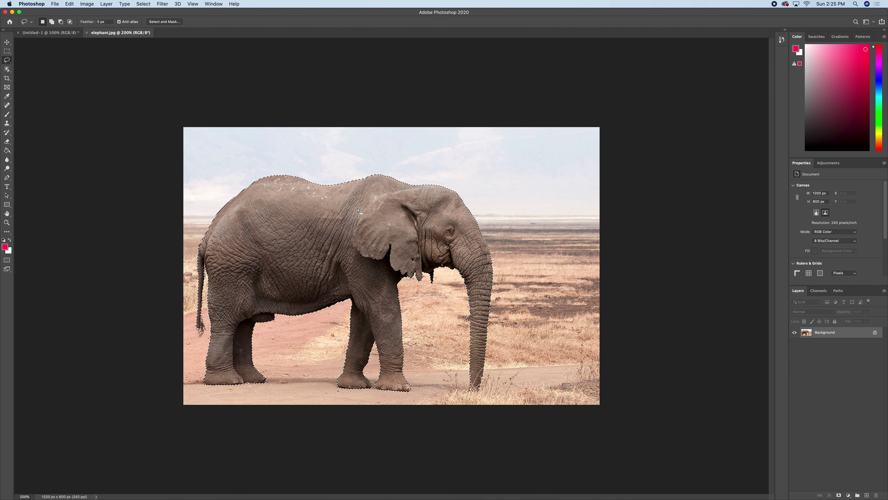
key(super+BackSpace)
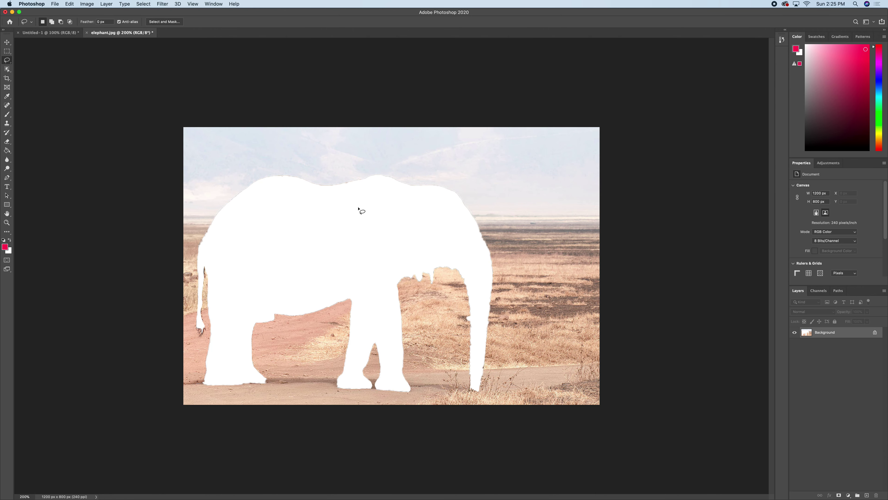
key(super+v)
key(v)
drag(360, 165, 374, 196)
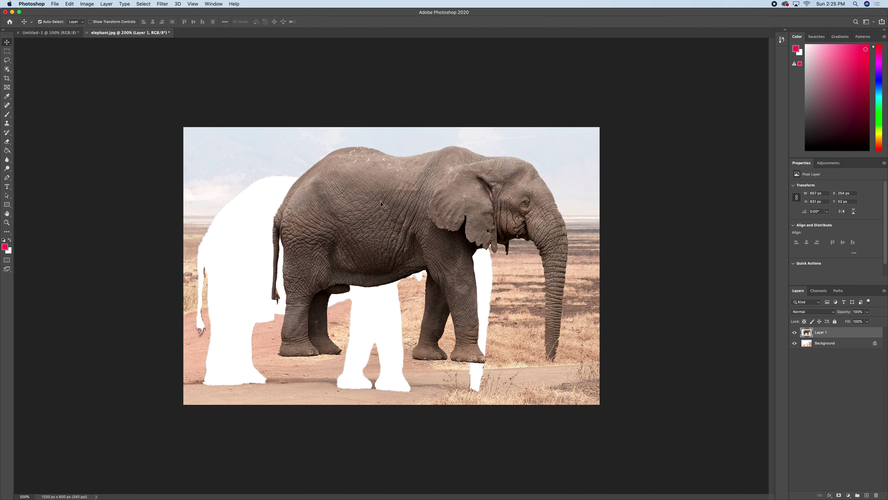
Delete the pasted elephant layer and undo back to the intact photo with the elephant selected
key(BackSpace)
click(7, 69)
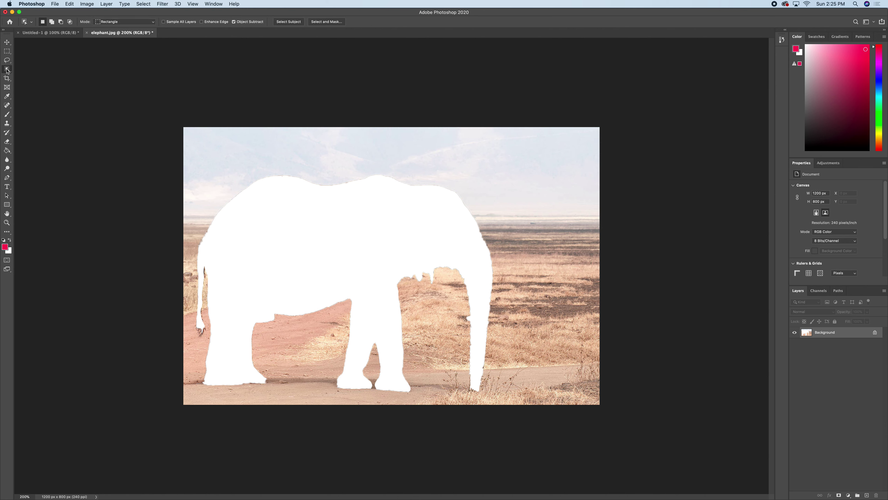
right_click(7, 69)
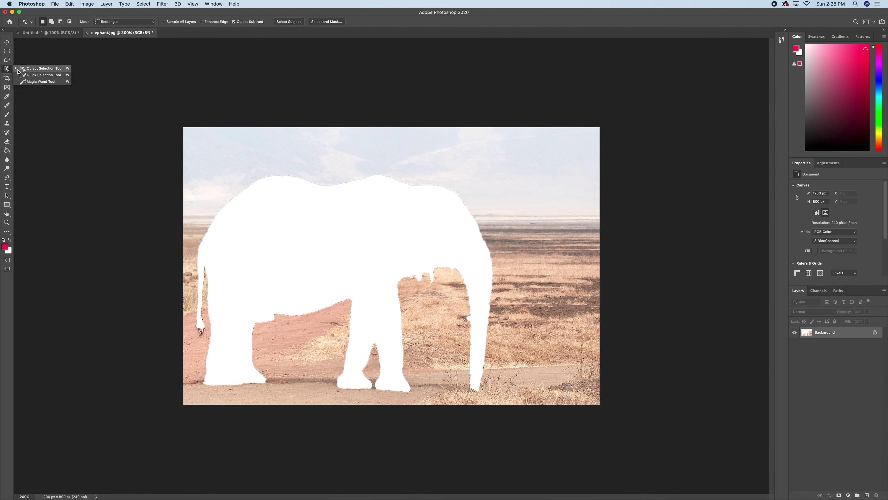
click(39, 72)
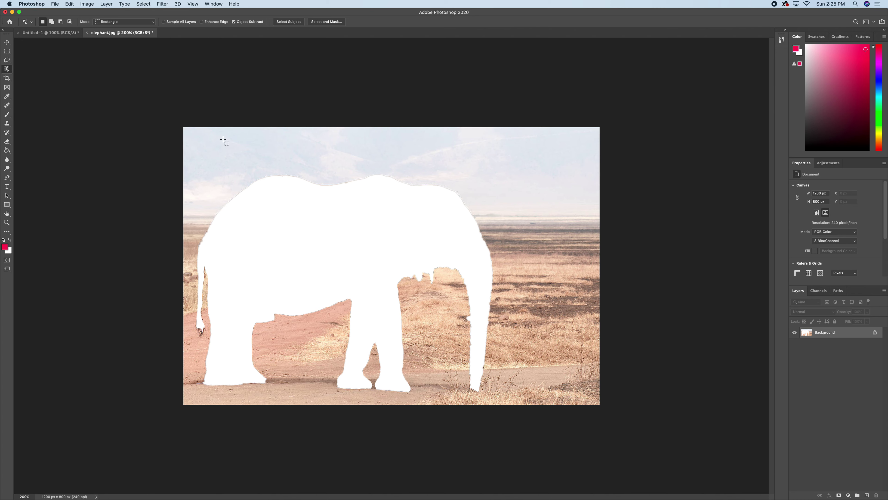
key(super+z)
key(super+shift+z)
key(super+z)
key(super+z)
key(super+z)
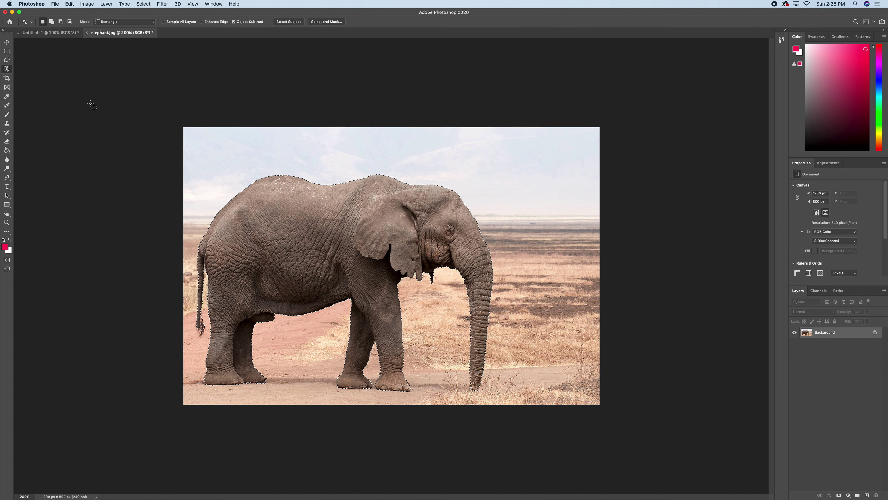
Clear the selection and paint across the elephant's body and trunk with the Quick Selection tool, undoing the stray stroke into the sky
click(7, 59)
key(super+d)
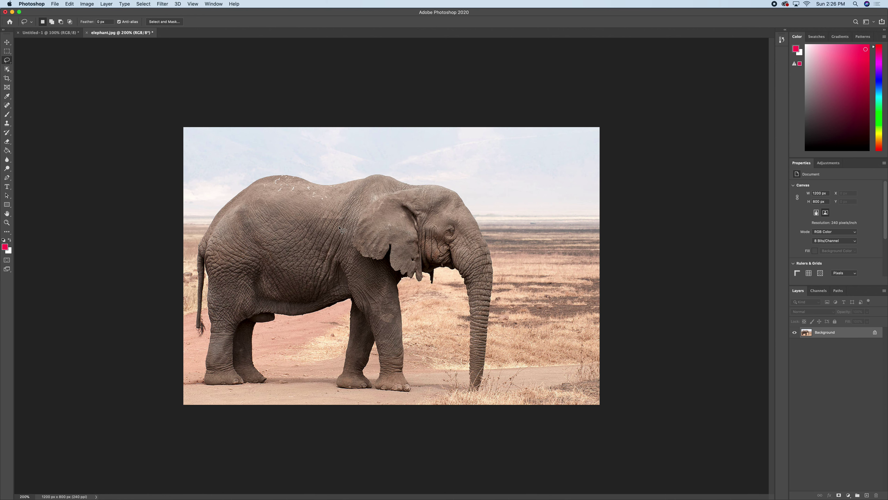
click(6, 69)
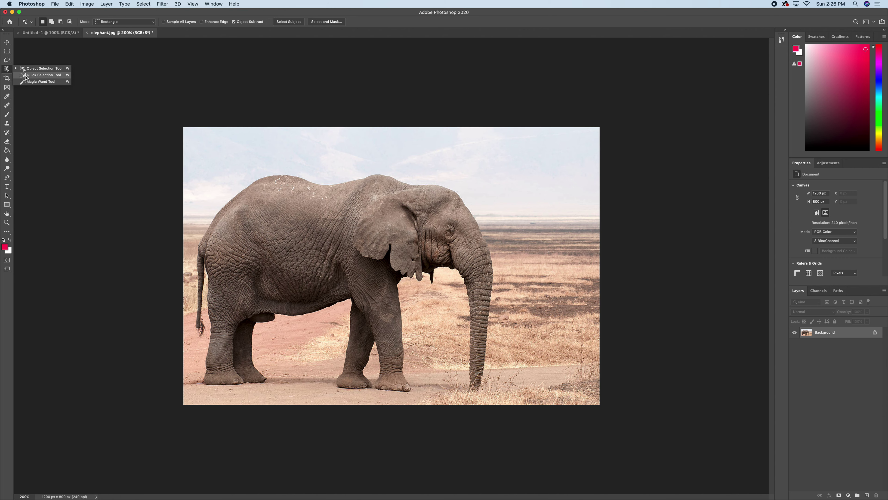
click(54, 75)
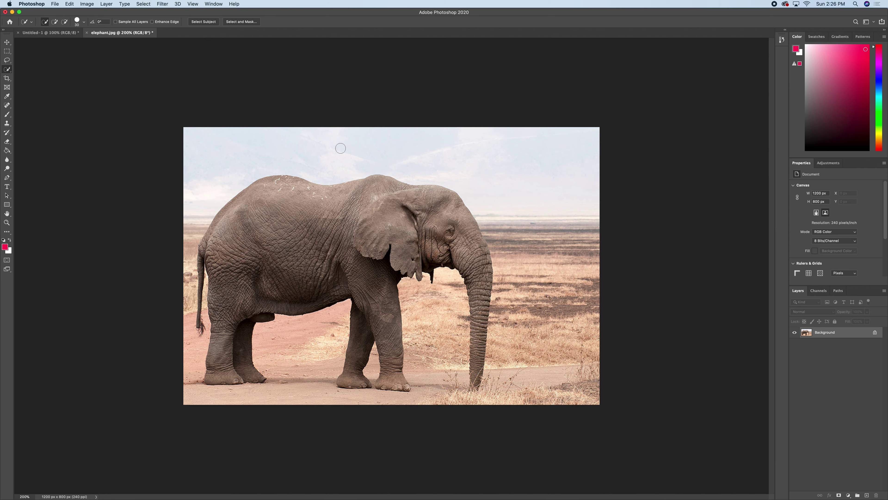
mouse_move(252, 239)
mouse_down()
mouse_move(269, 247)
mouse_move(336, 212)
mouse_move(292, 205)
mouse_move(225, 242)
mouse_move(232, 264)
mouse_move(282, 280)
mouse_move(342, 262)
mouse_move(374, 291)
mouse_move(349, 230)
mouse_move(414, 218)
mouse_move(467, 231)
mouse_move(464, 259)
mouse_move(475, 253)
mouse_up()
mouse_move(375, 180)
mouse_down()
mouse_move(391, 150)
mouse_move(403, 158)
mouse_up()
key(super+z)
Extend the quick selection down the elephant's front legs and hind legs to the feet
key(super+equal)
mouse_move(371, 311)
mouse_down()
mouse_move(361, 325)
mouse_move(387, 372)
mouse_move(390, 432)
mouse_move(339, 430)
mouse_up()
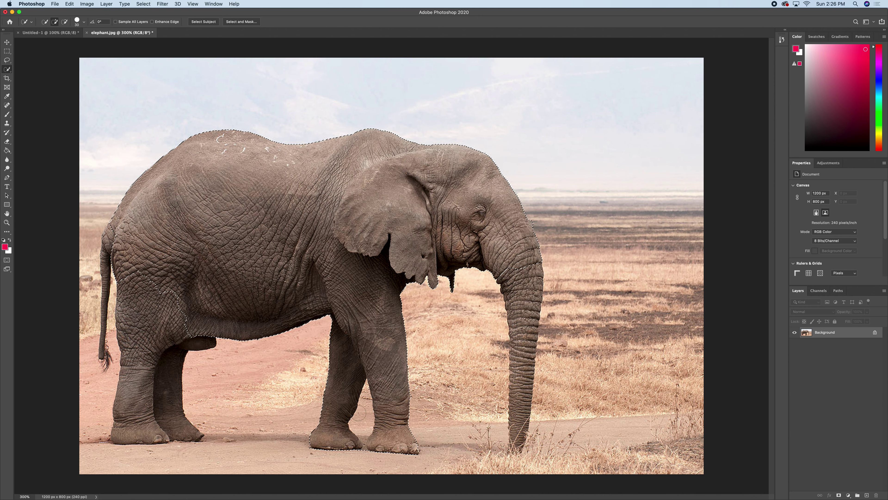
drag(156, 330, 156, 372)
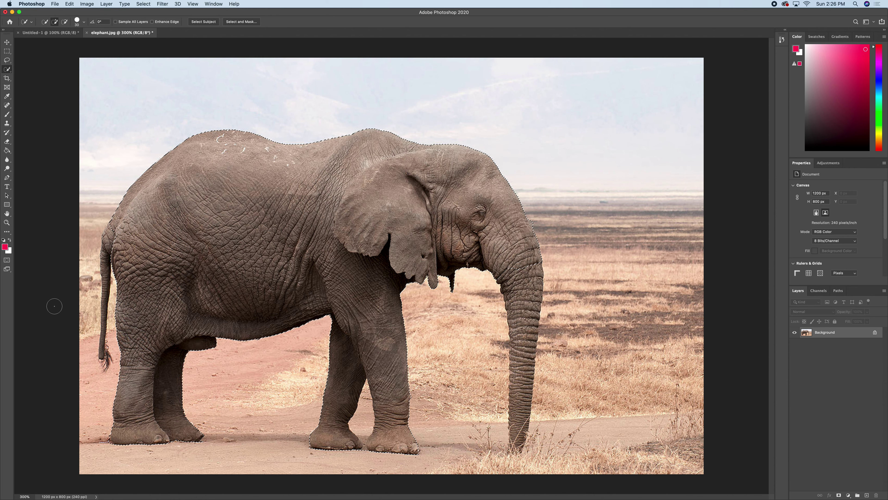
Vary the Quick Selection brush size in both directions, finishing on a much smaller brush
key(bracketleft)
key(bracketleft)
key(bracketright)
key(bracketright)
key(bracketright)
key(bracketright)
key(bracketright)
key(bracketleft)
key(bracketleft)
key(bracketleft)
key(bracketleft)
key(bracketleft)
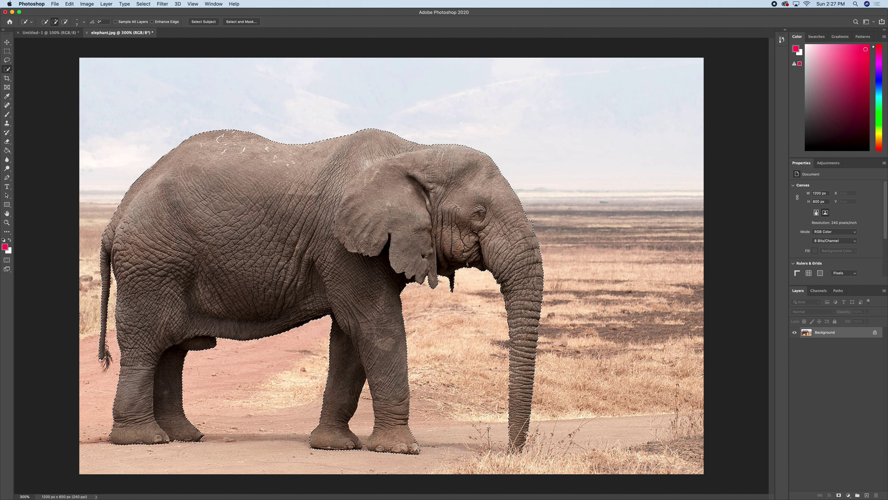
Clean up the quick selection with the Lasso tool by subtracting the ground between the front feet
click(6, 60)
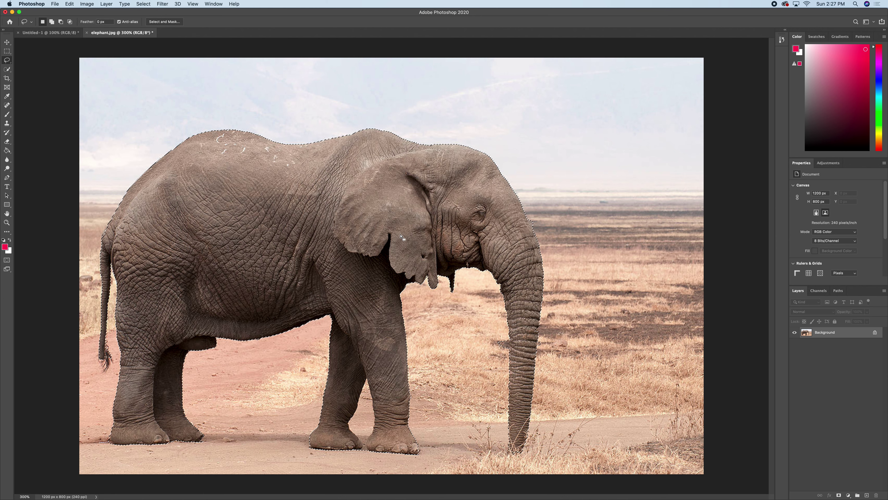
key(alt)
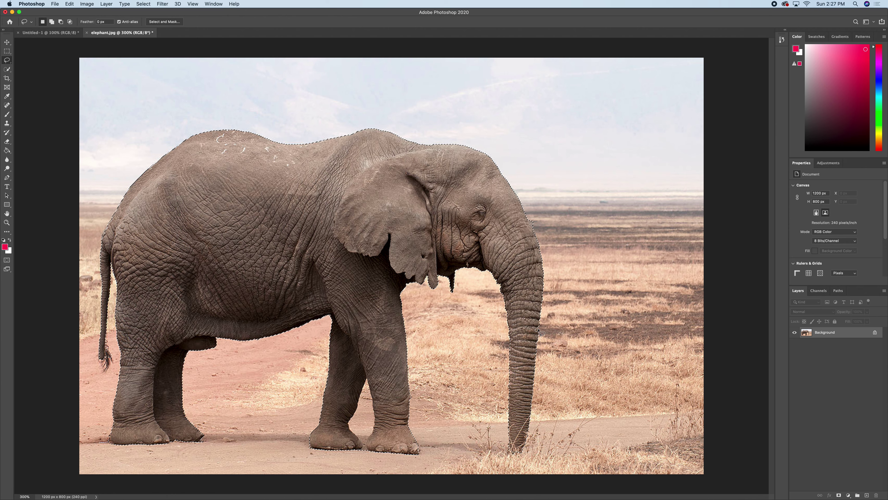
key(shift)
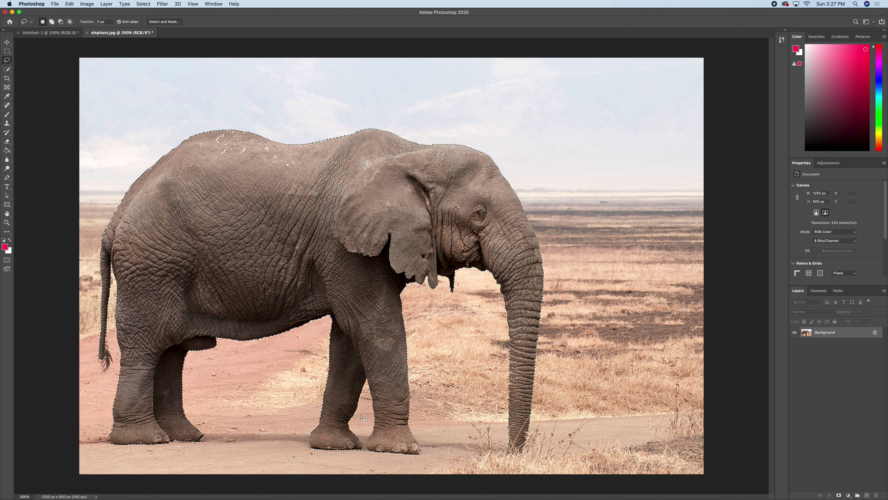
key(alt)
mouse_move(367, 450)
mouse_down()
mouse_move(376, 415)
mouse_move(366, 378)
mouse_move(349, 424)
mouse_move(368, 459)
mouse_up()
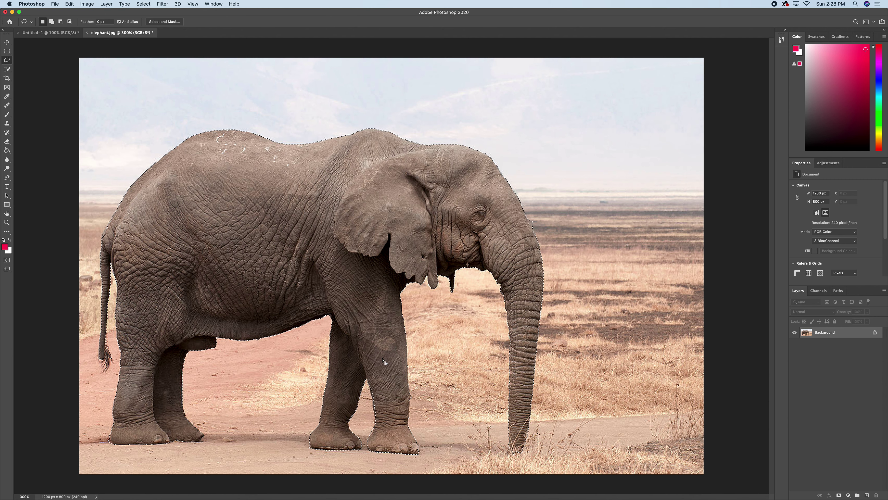
Cut out the quick-selected elephant, paste it on a new layer and shift it off the white silhouette
key(super+BackSpace)
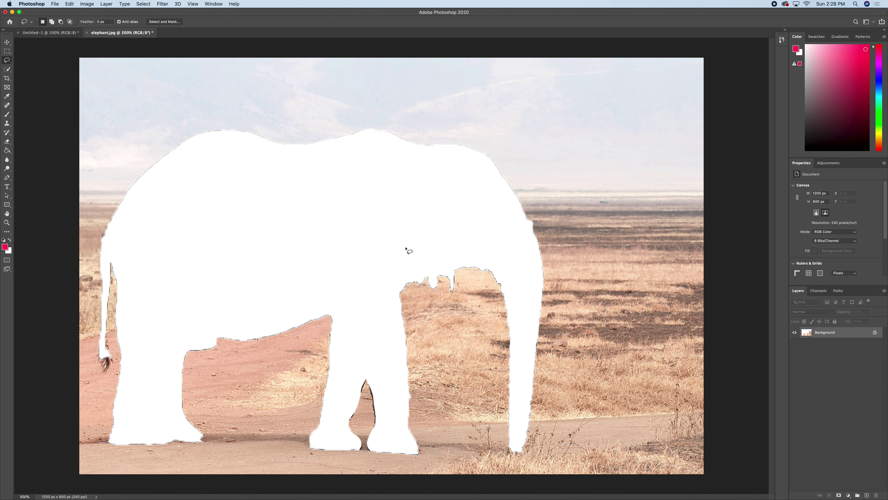
key(super+v)
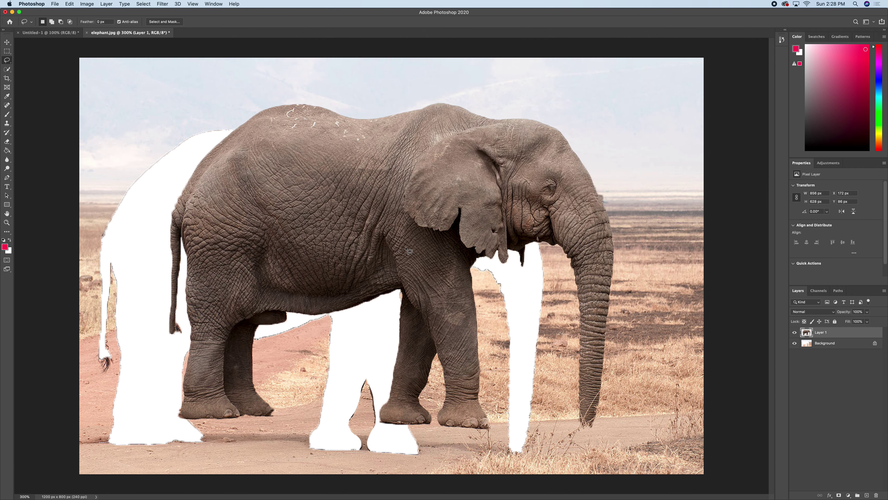
click(7, 43)
drag(270, 153, 301, 147)
key(super+z)
key(super+shift+z)
Remove the pasted elephant layer and undo the cut so the elephant is back in the background
key(Delete)
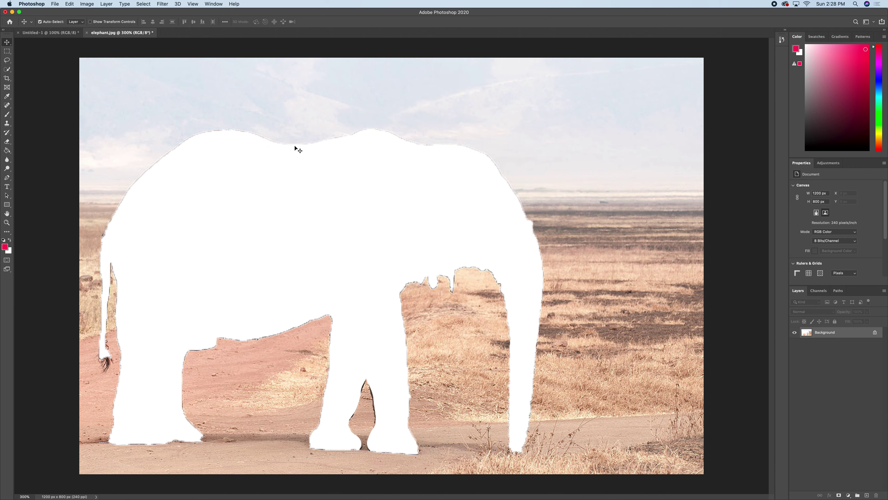
key(super+z)
key(super+z)
key(super+z)
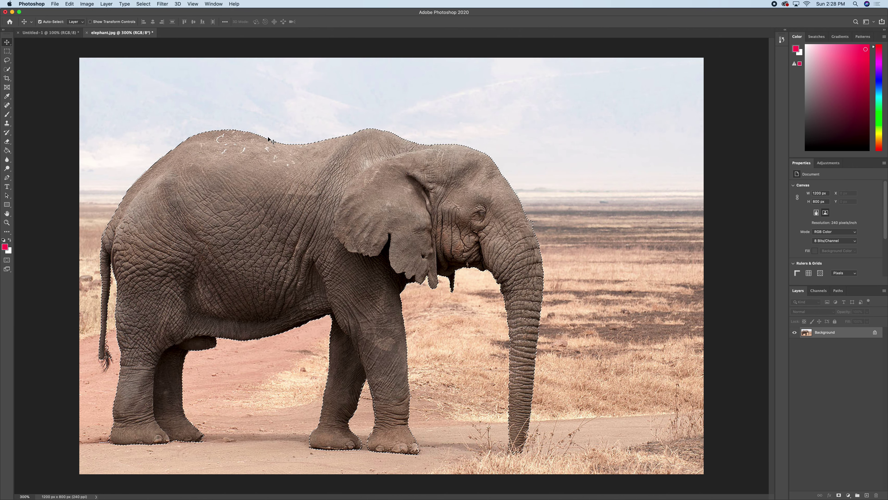
Select the sky above the elephant with the Magic Wand tool
click(6, 69)
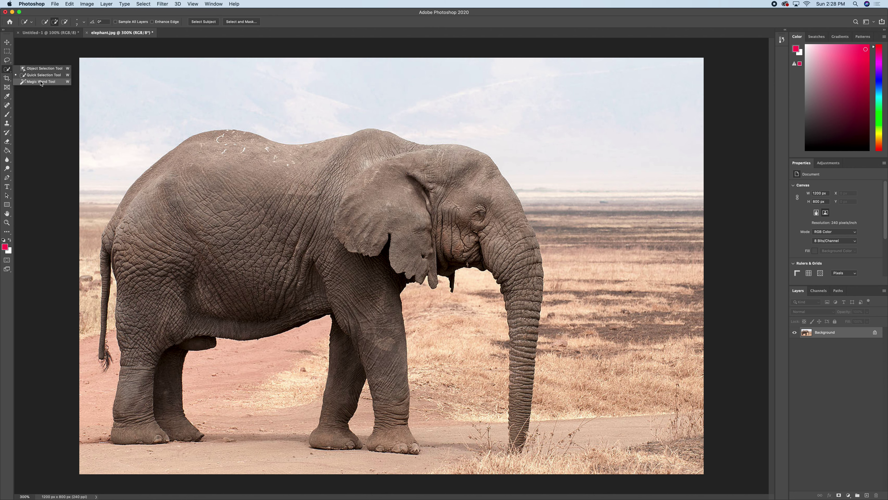
click(39, 81)
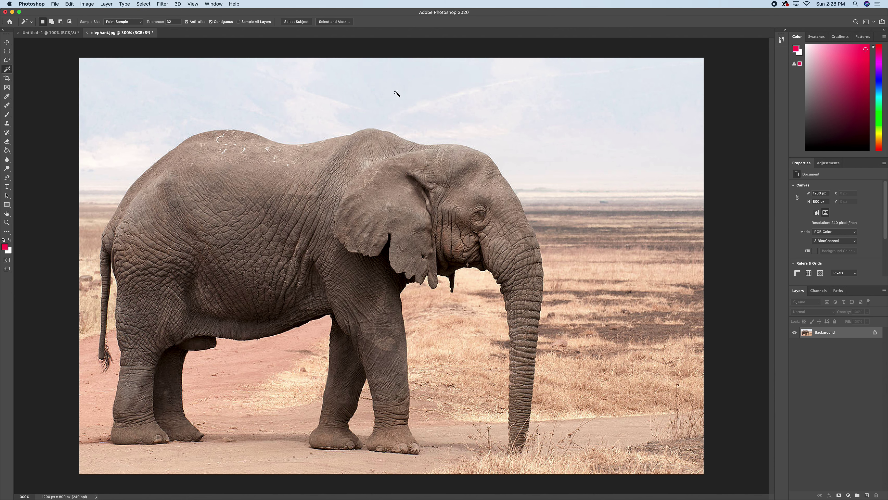
click(319, 90)
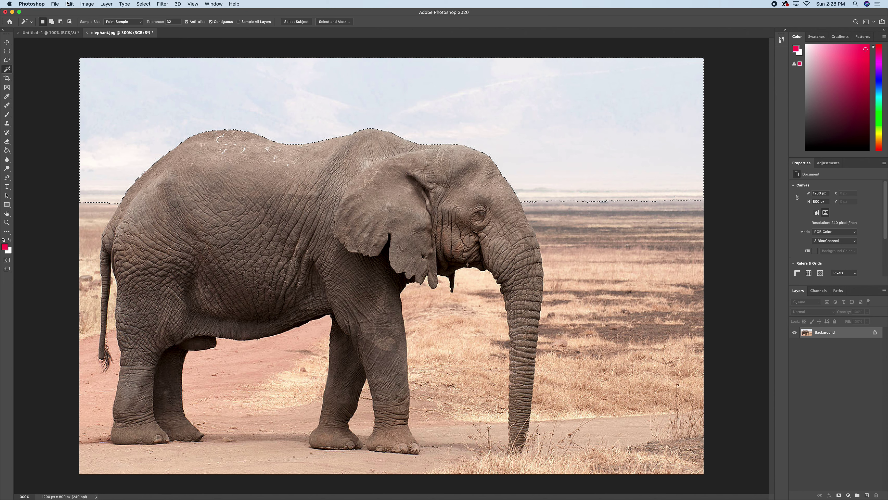
Open beach.jpg from the Desktop
click(55, 4)
click(58, 18)
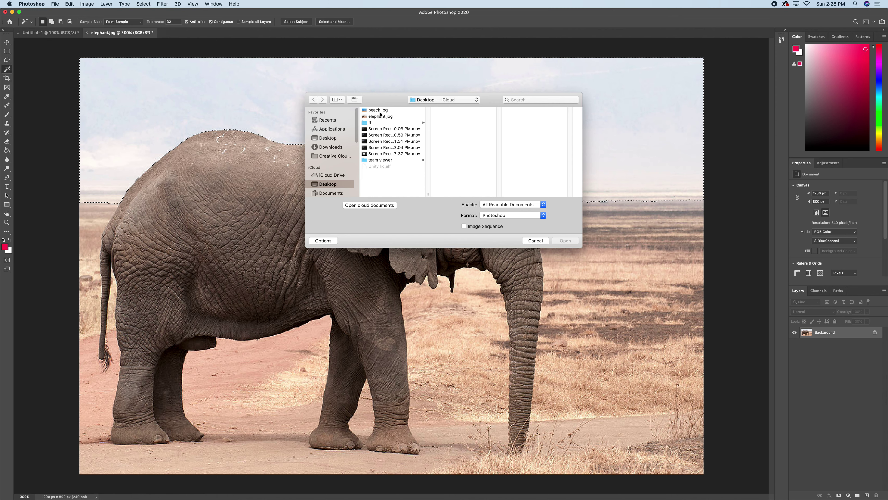
click(379, 111)
key(Return)
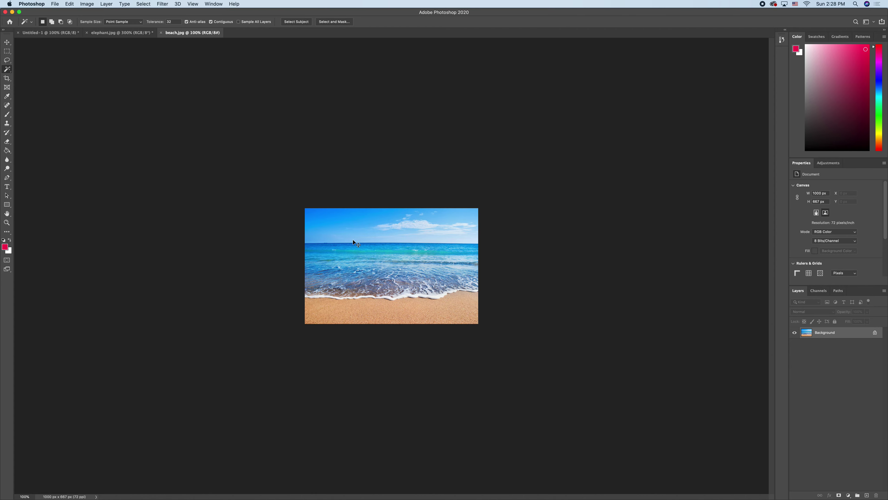
Select the beach sand with the Magic Wand, adding the missed areas up to the shoreline
key(super+equal)
key(super+equal)
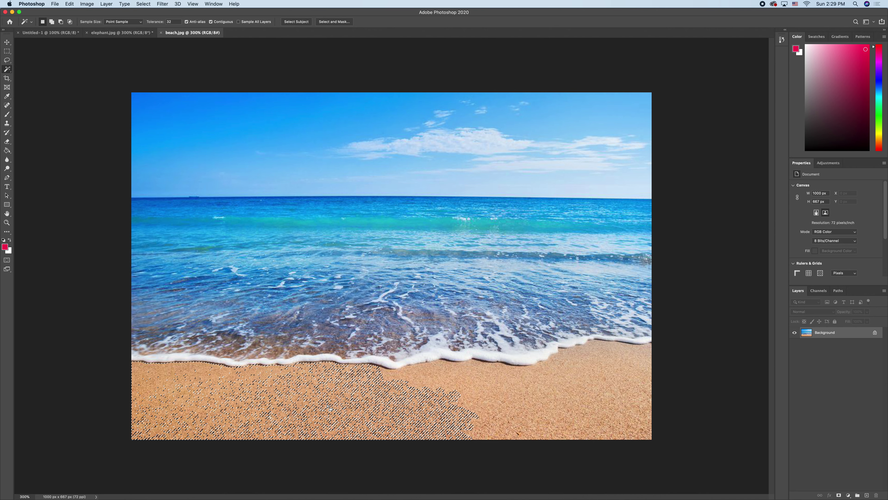
key(shift)
shift+click(394, 411)
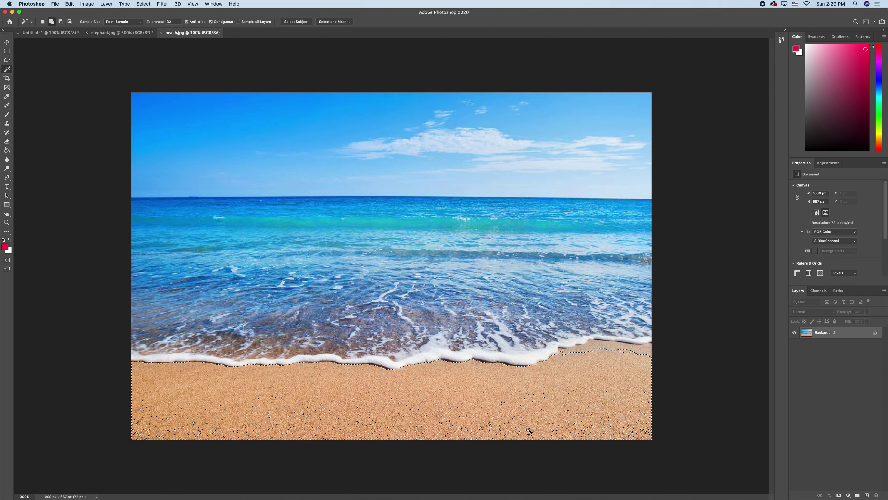
click(595, 349)
Add the unselected specks along the lower sand to the selection with freehand Lasso loops
click(7, 60)
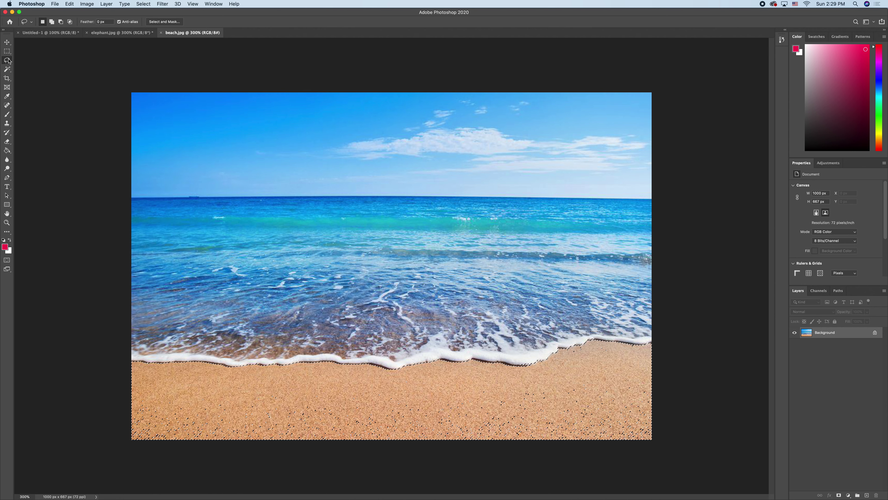
drag(131, 373, 160, 379)
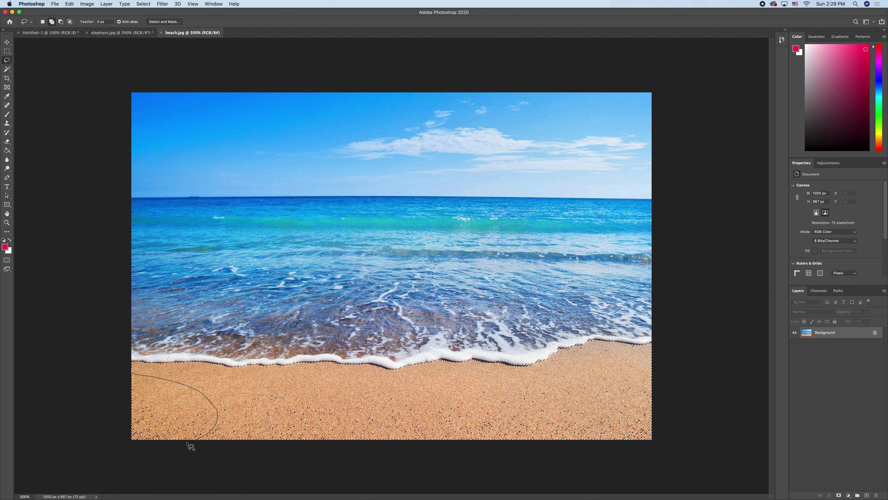
drag(127, 404, 129, 375)
mouse_move(229, 390)
mouse_down()
mouse_move(285, 459)
mouse_move(224, 393)
mouse_up()
mouse_move(347, 389)
mouse_down()
mouse_move(307, 437)
mouse_move(355, 394)
mouse_up()
mouse_move(429, 383)
mouse_down()
mouse_move(471, 425)
mouse_move(451, 391)
mouse_up()
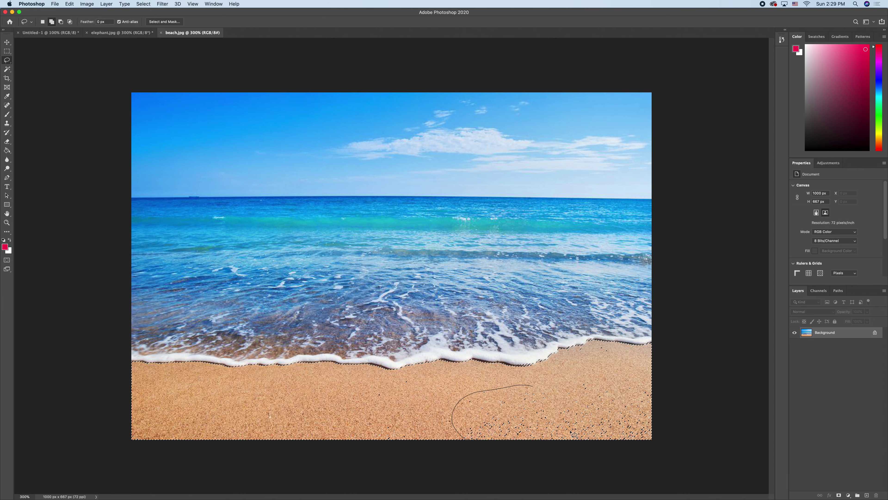
drag(598, 378, 591, 371)
Undo the Lasso additions to the sand selection
key(super+z)
key(super+z)
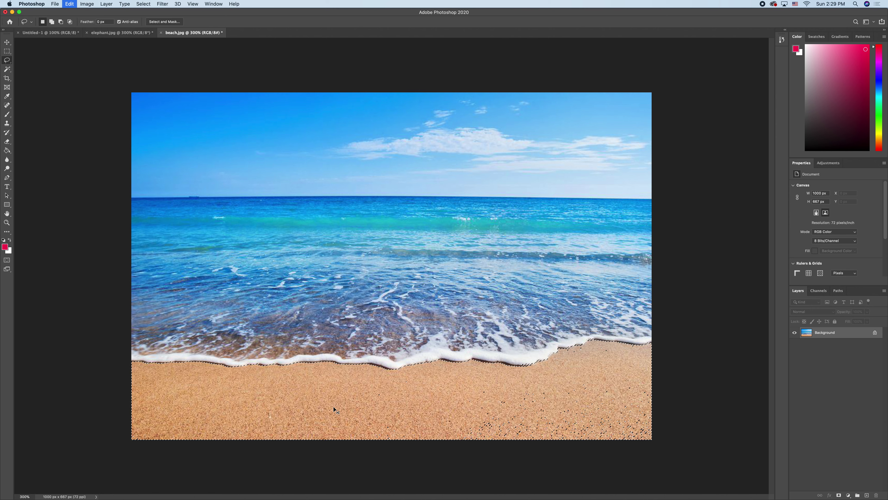
key(super+z)
Replace the current selection by sampling the sand afresh with the Magic Wand
click(7, 69)
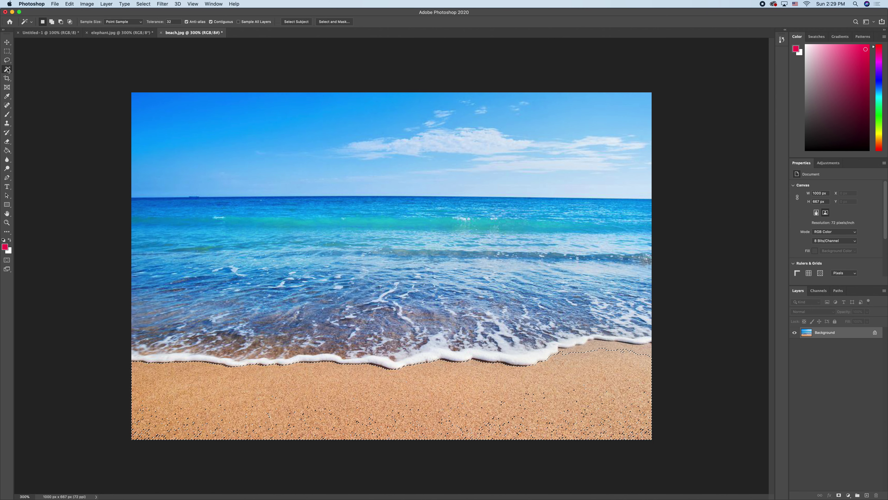
click(158, 22)
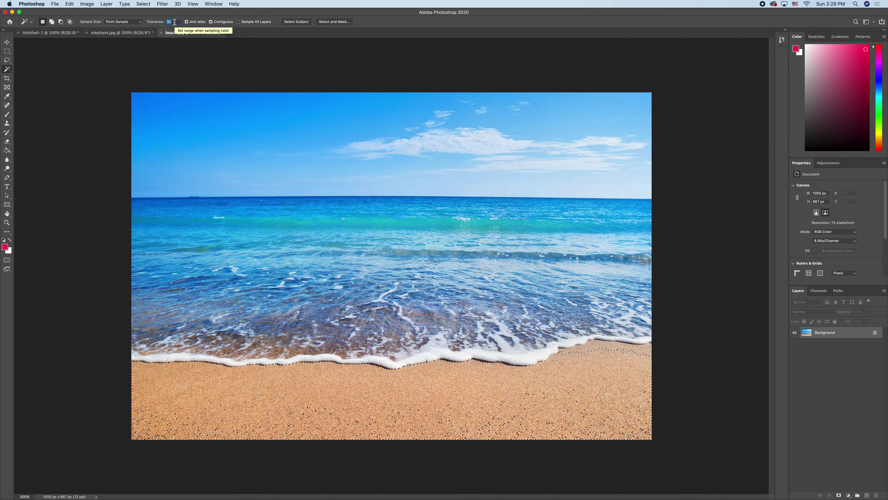
click(252, 406)
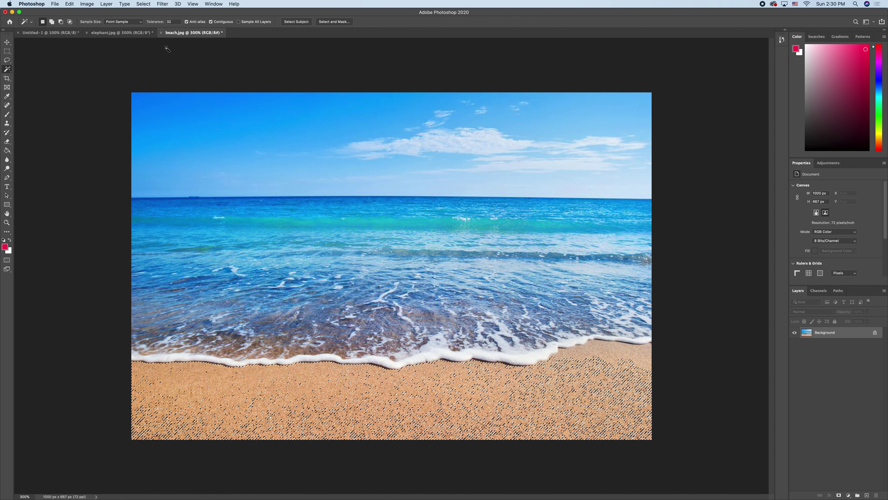
Set the Magic Wand tolerance to 70 and reselect the sand
click(172, 22)
double_click(171, 21)
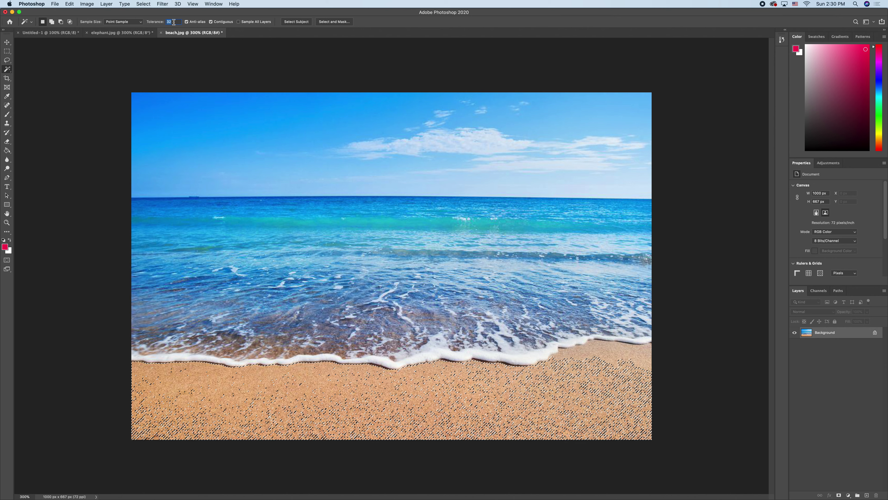
text(70)
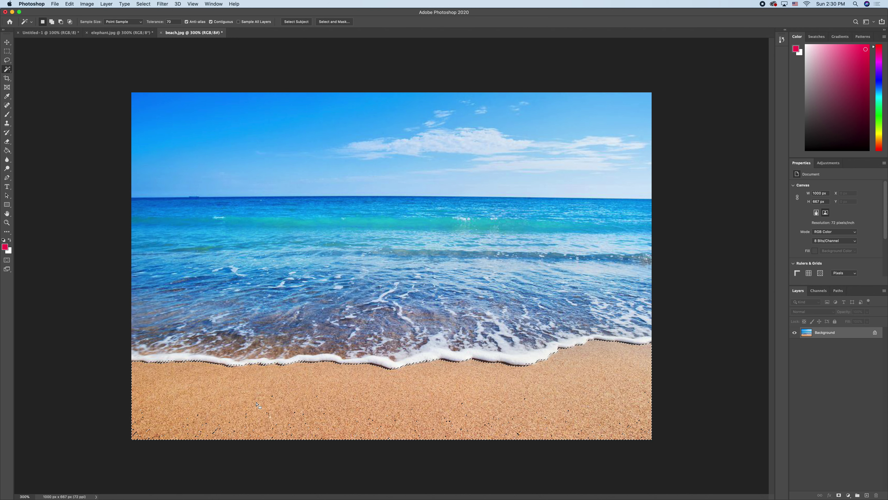
Delete the selected sand from the beach photo, then undo the deletion
click(6, 61)
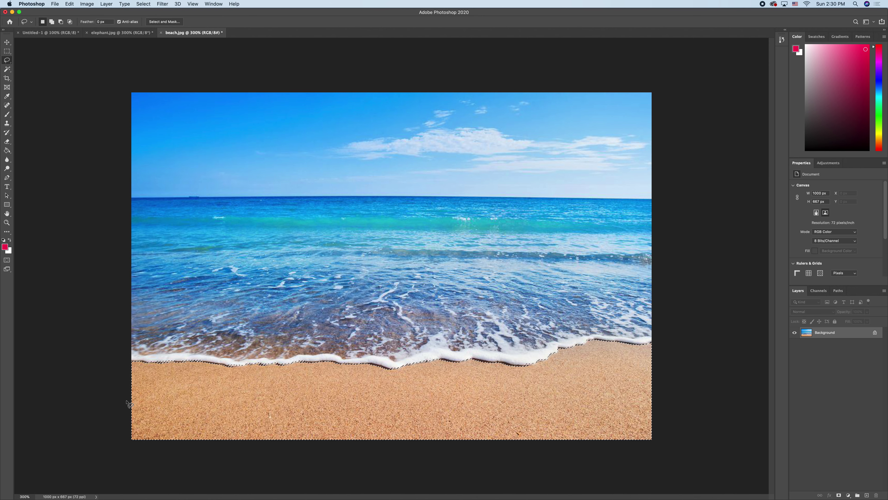
key(BackSpace)
key(Return)
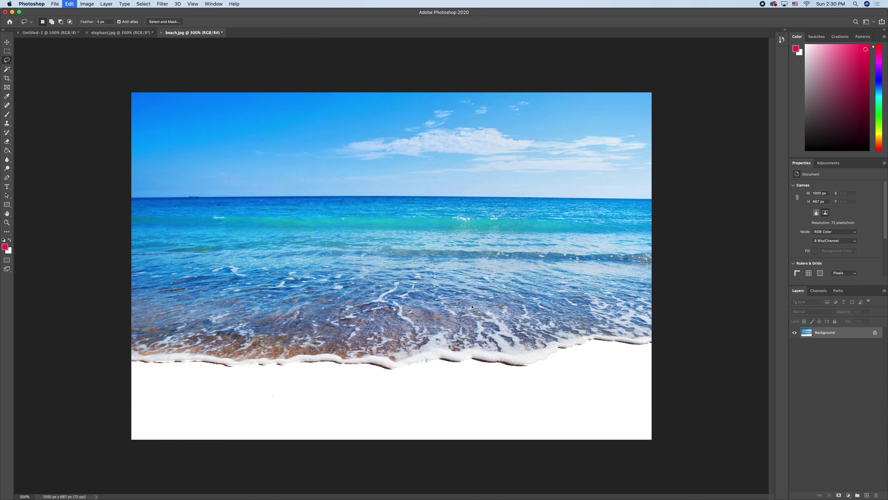
key(super+z)
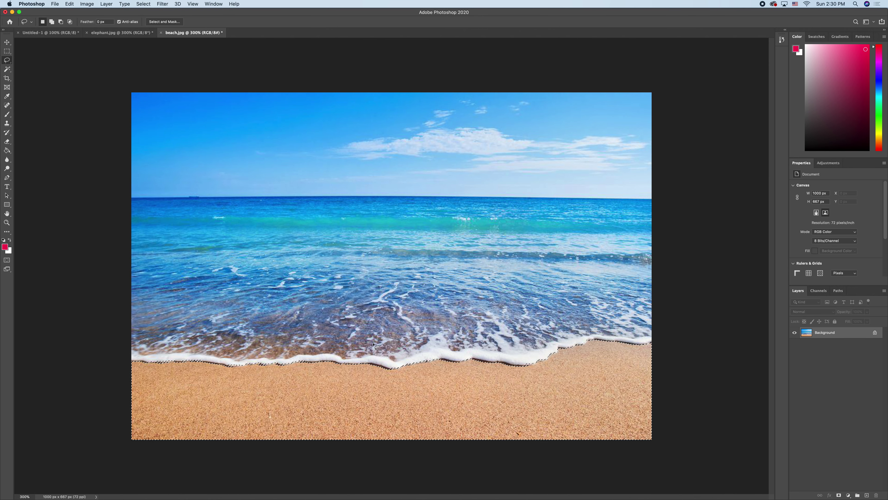
Deselect the sand and select the deepest blue area of the sky with the Magic Wand
key(super+d)
click(7, 69)
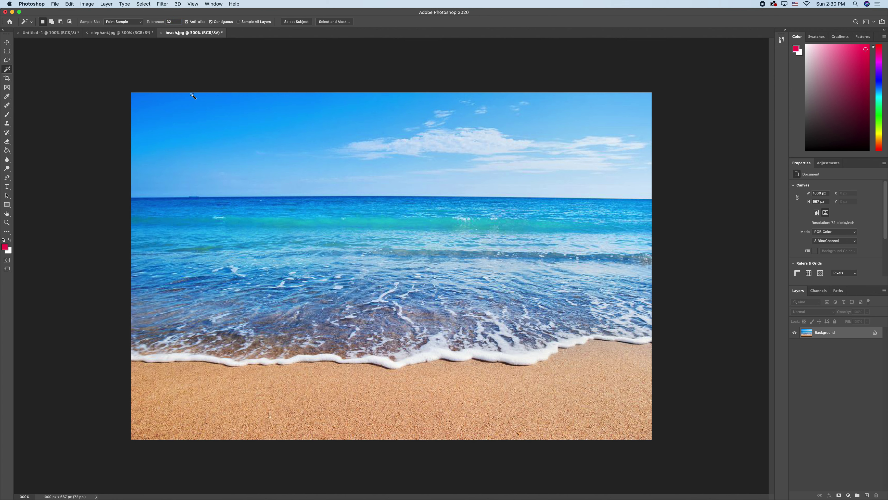
click(228, 121)
key(super+d)
click(167, 111)
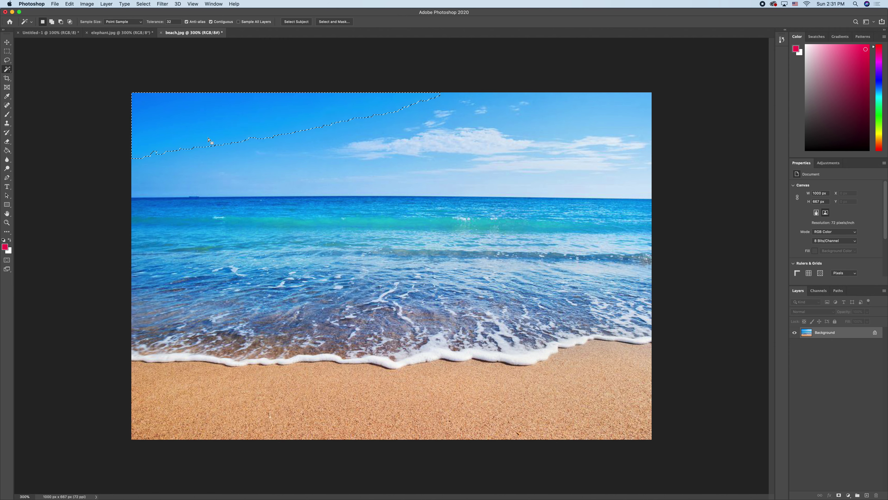
Extend the Magic Wand selection over the rest of the sky, including the pale horizon band and the clouds
shift+click(260, 150)
shift+click(356, 161)
shift+click(419, 156)
shift+click(465, 141)
shift+click(538, 147)
shift+click(432, 164)
shift+click(442, 115)
shift+click(434, 122)
shift+click(443, 115)
shift+click(458, 134)
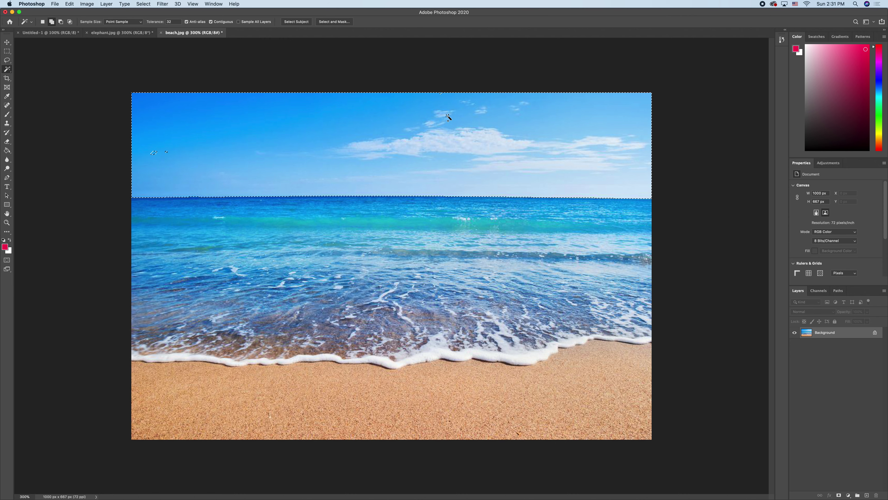
Clear the selection and reselect the whole sky with a single Magic Wand sample
key(super+d)
click(343, 133)
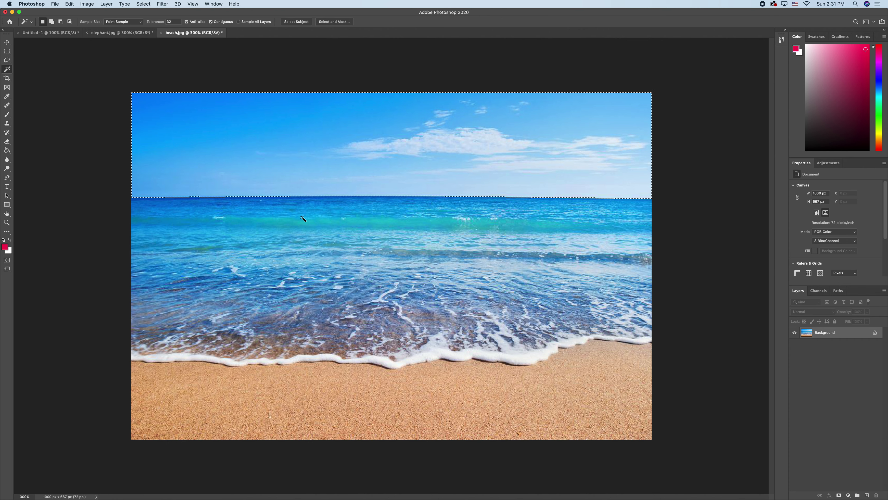
Sample different parts of the sea with the Magic Wand, finishing on the dark blue water just below the horizon
click(293, 272)
click(378, 293)
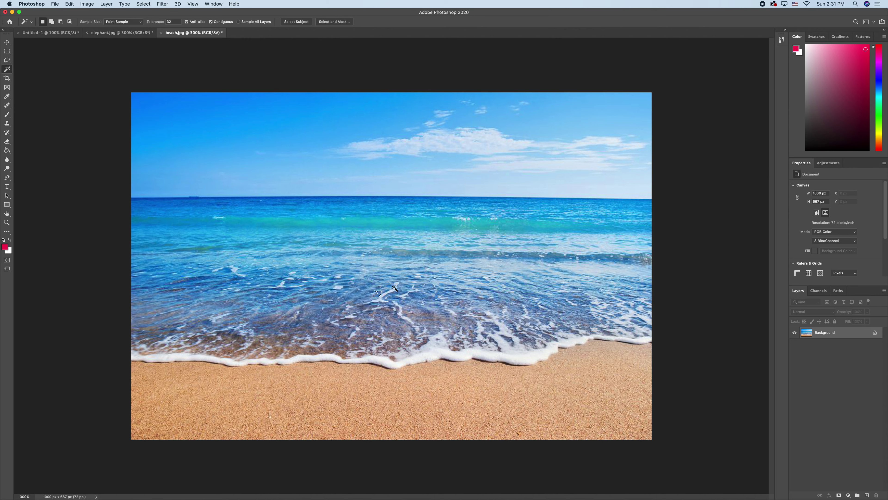
click(362, 263)
click(323, 224)
click(297, 210)
click(185, 268)
click(263, 285)
click(281, 258)
click(241, 224)
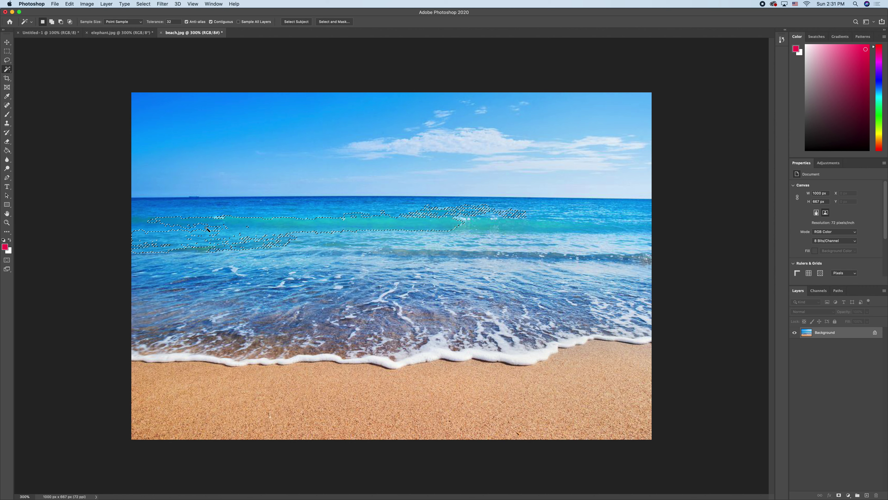
click(181, 210)
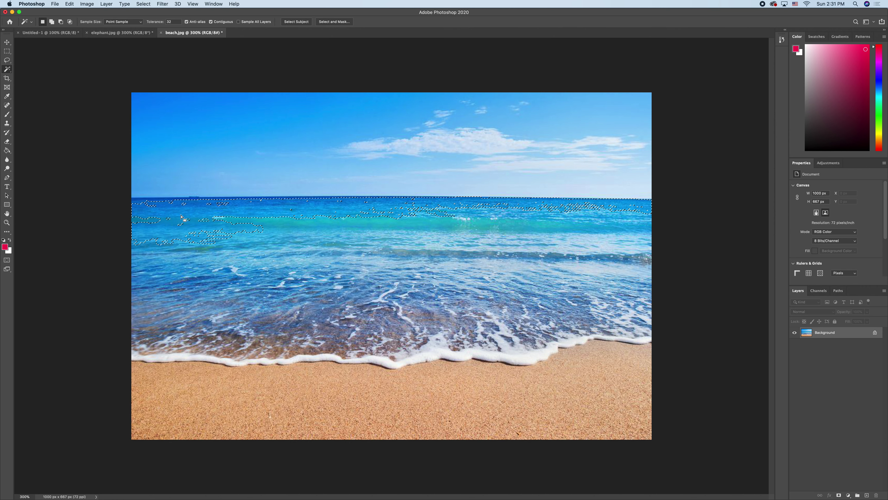
Extend the selection over the entire sea, from the horizon down to the foam edge, with the Quick Selection tool
right_click(3, 69)
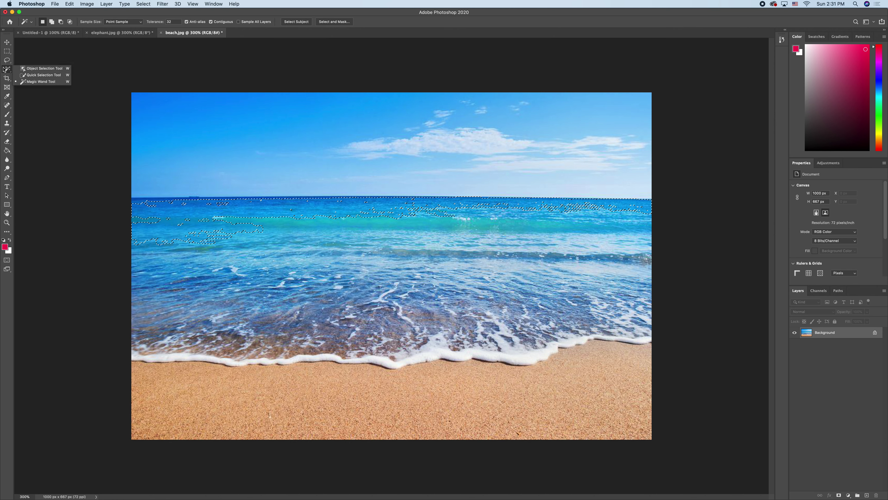
click(46, 76)
click(7, 61)
right_click(7, 70)
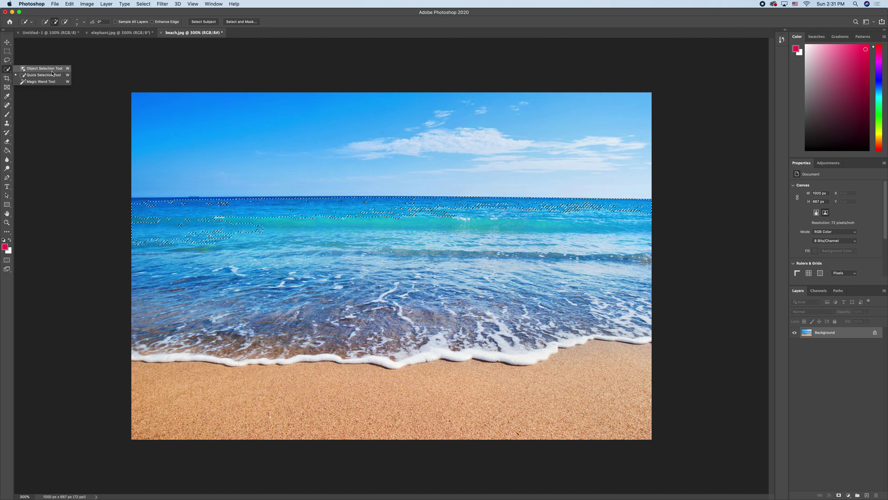
click(37, 75)
mouse_move(217, 256)
mouse_down()
mouse_move(276, 265)
mouse_move(330, 235)
mouse_move(434, 211)
mouse_move(504, 207)
mouse_move(625, 214)
mouse_move(634, 277)
mouse_up()
mouse_move(527, 279)
mouse_down()
mouse_move(406, 270)
mouse_move(210, 297)
mouse_move(147, 294)
mouse_move(148, 329)
mouse_up()
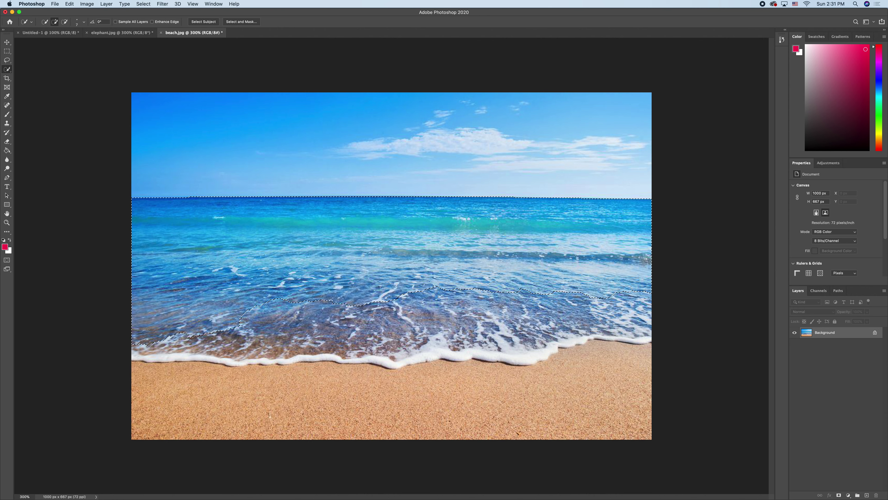
drag(221, 333, 341, 331)
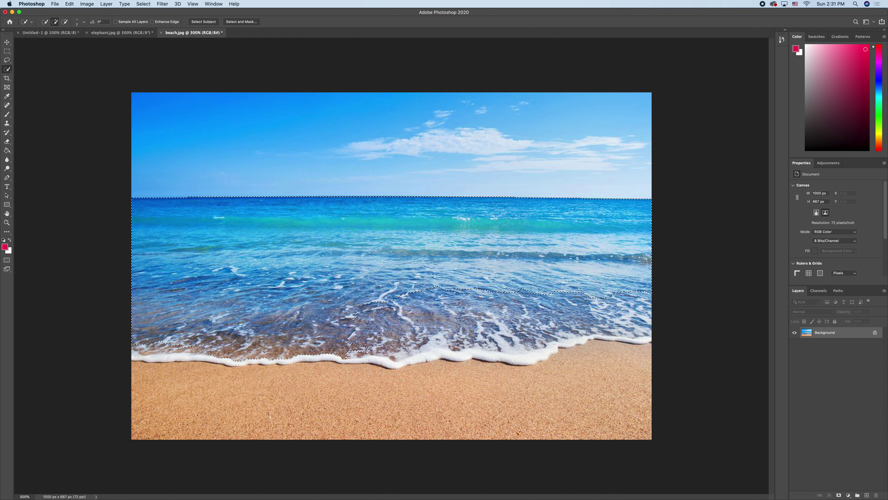
mouse_move(421, 345)
mouse_down()
mouse_move(466, 330)
mouse_move(538, 326)
mouse_move(511, 342)
mouse_up()
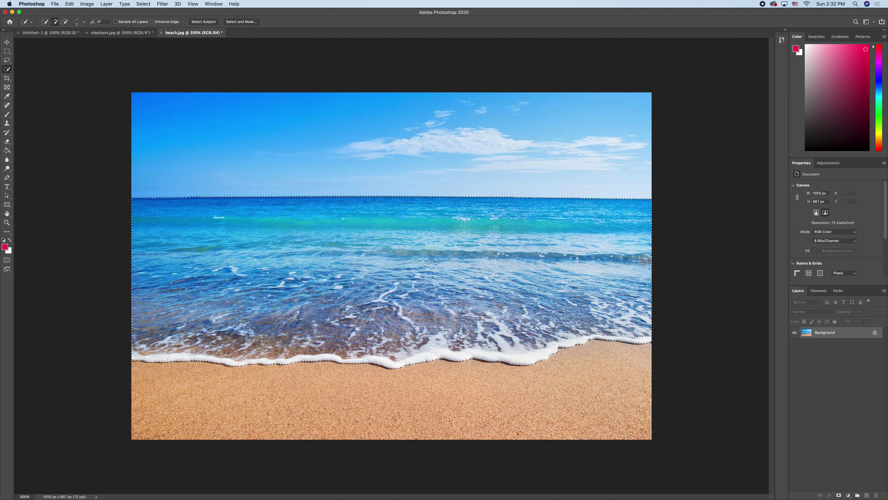
right_click(9, 70)
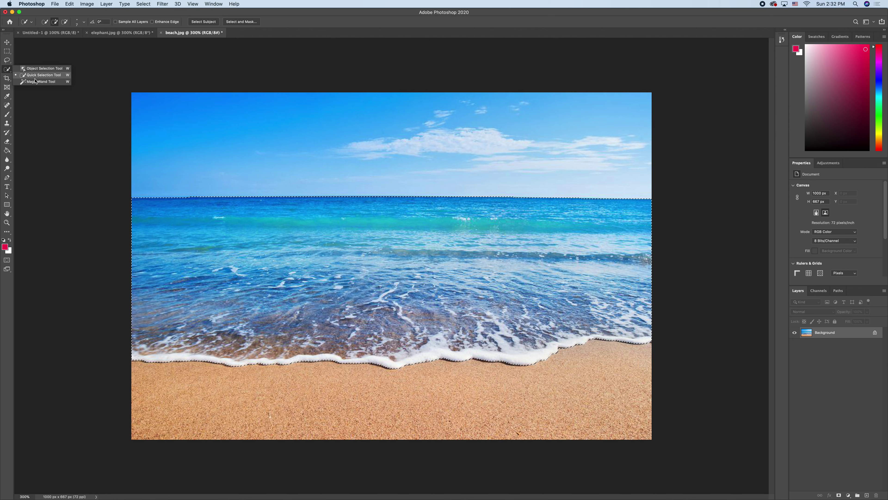
click(7, 70)
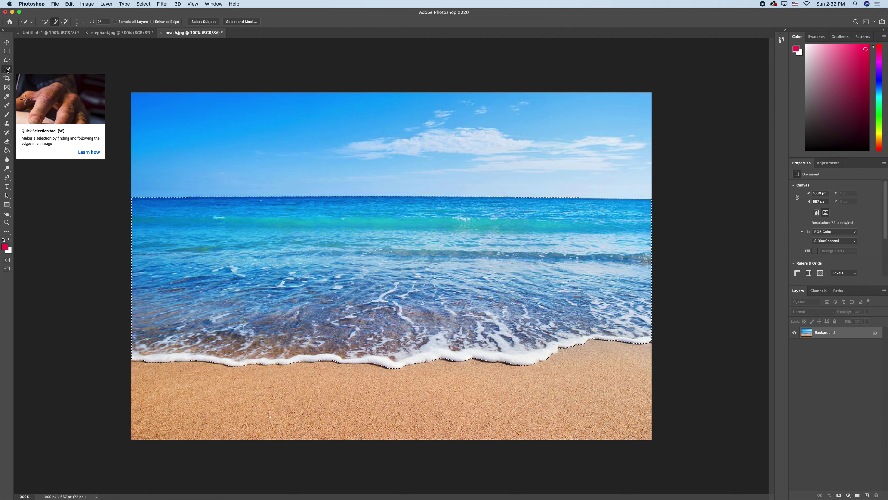